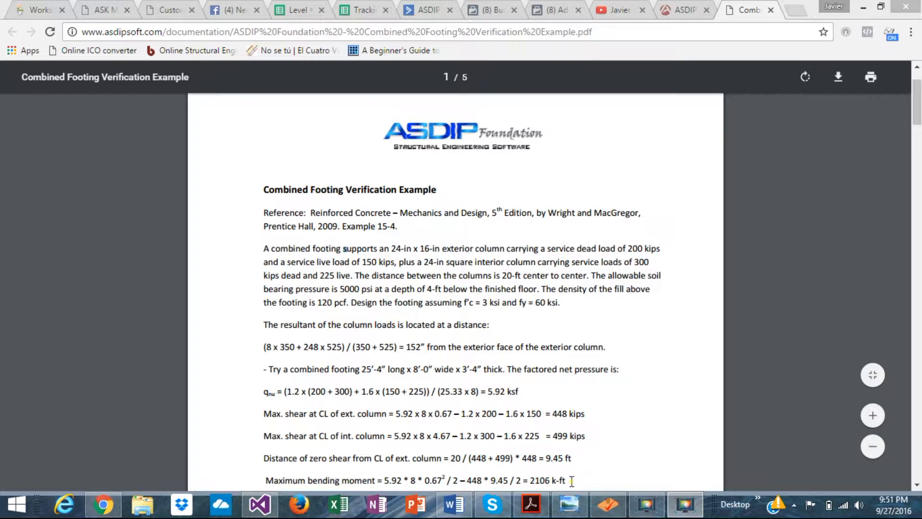
# Step: View the Combined footing.jpg sketch, switch to ASDIP Foundation, and compare the sketch's loads and dimensions with the Example model
pyautogui.click(573, 510)
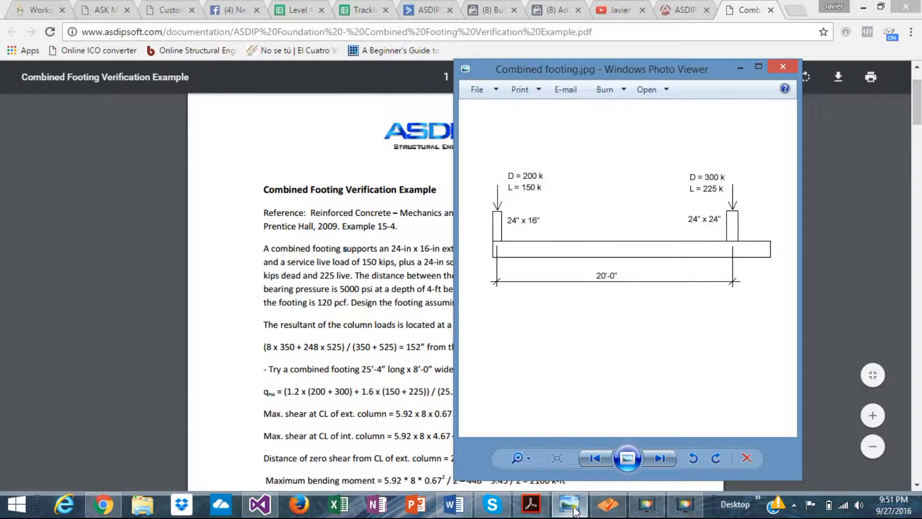
pyautogui.moveTo(605, 70); pyautogui.dragTo(460, 89)
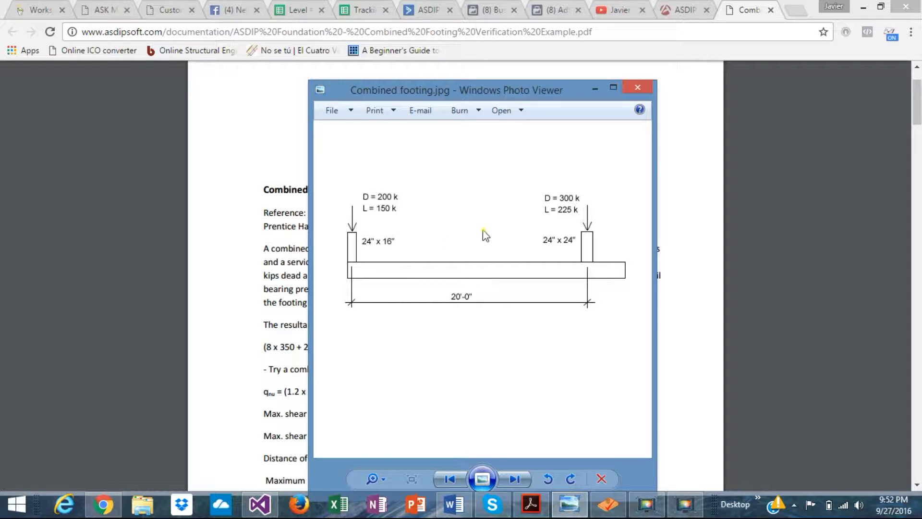
pyautogui.click(602, 512)
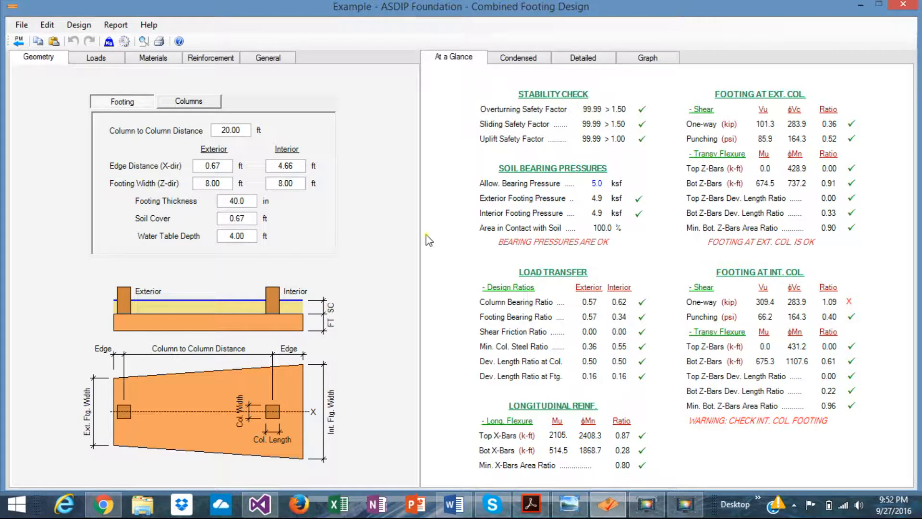
pyautogui.click(569, 504)
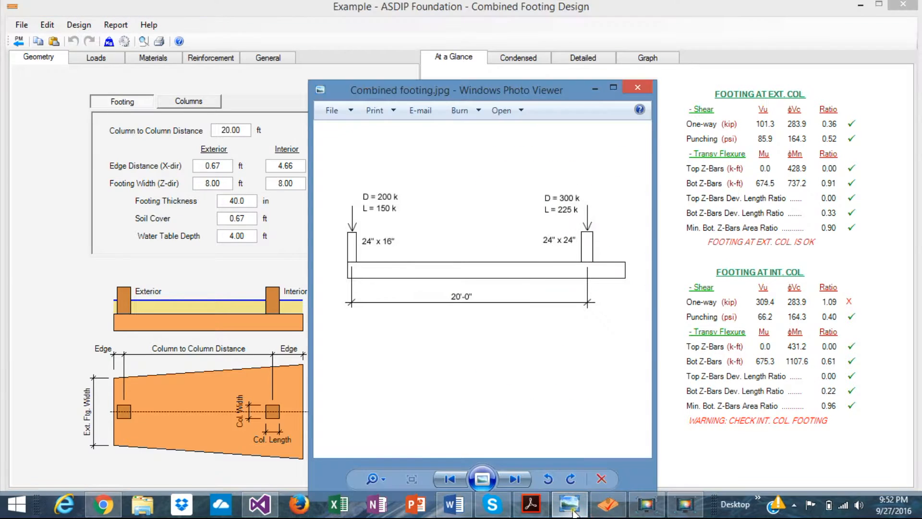
pyautogui.moveTo(464, 95); pyautogui.dragTo(594, 91)
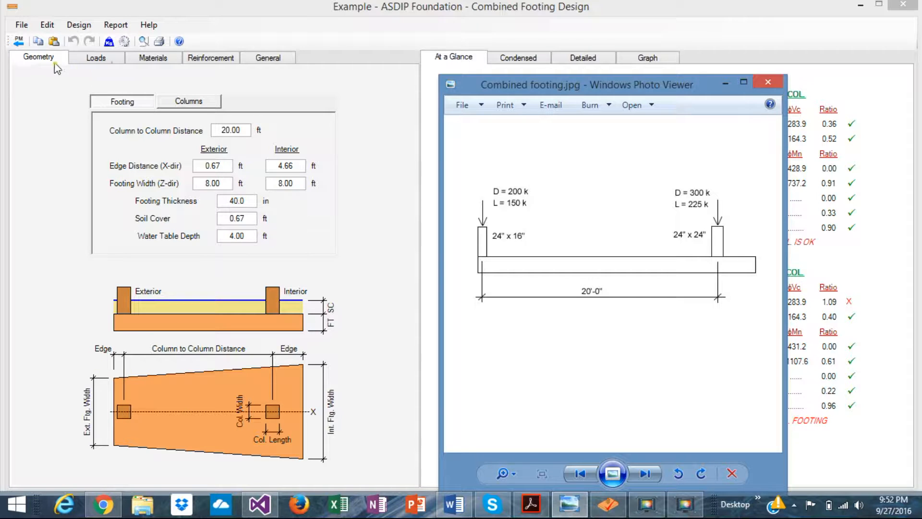
pyautogui.click(47, 113)
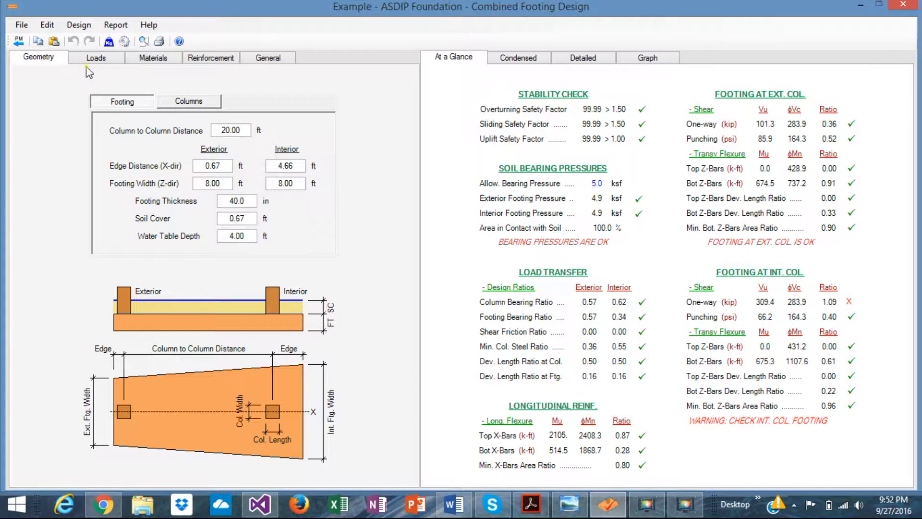
# Step: Look through the load, material and reinforcement inputs of the combined footing model
pyautogui.click(96, 58)
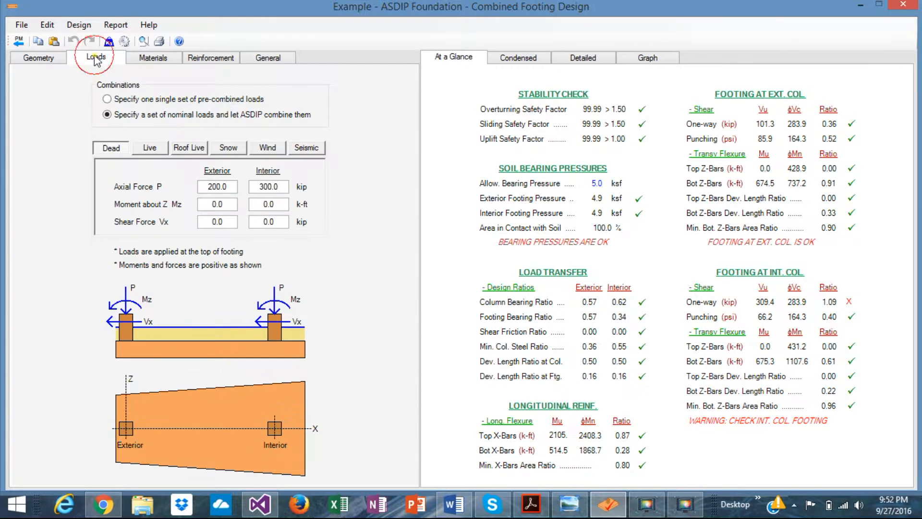
pyautogui.click(164, 60)
pyautogui.click(223, 58)
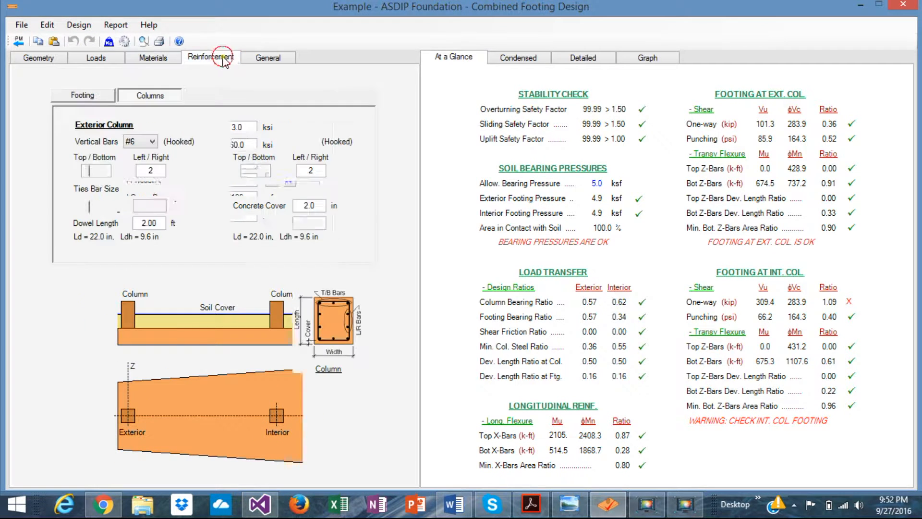
pyautogui.click(164, 52)
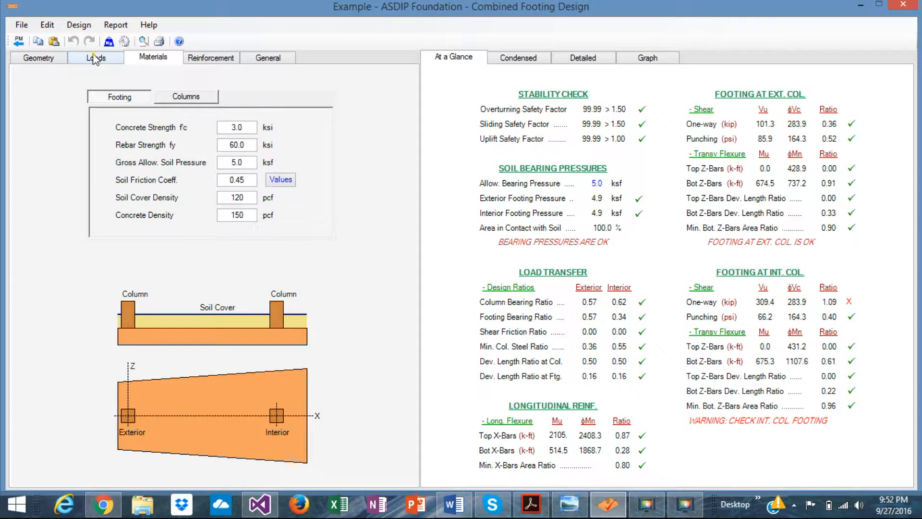
pyautogui.click(96, 57)
# Step: Review the footing dimensions and the exterior and interior column sizes in the model's geometry
pyautogui.click(41, 58)
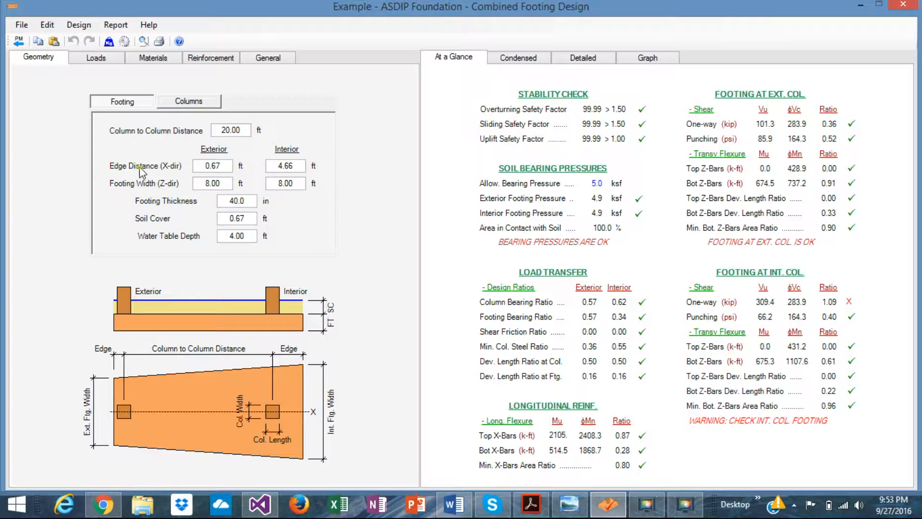
pyautogui.click(249, 198)
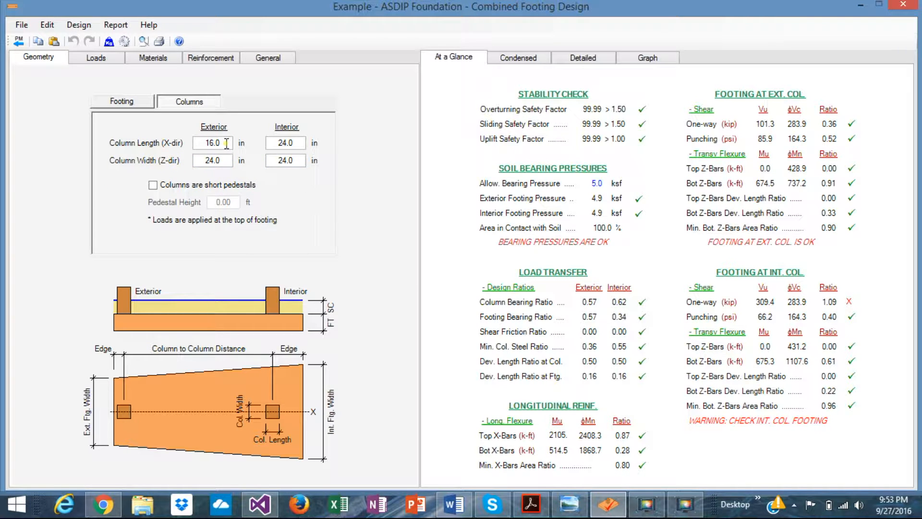
pyautogui.click(225, 161)
# Step: Compare the pre-combined and nominal load options, return to nominal loads, and review the dead and live loads on both columns
pyautogui.click(96, 58)
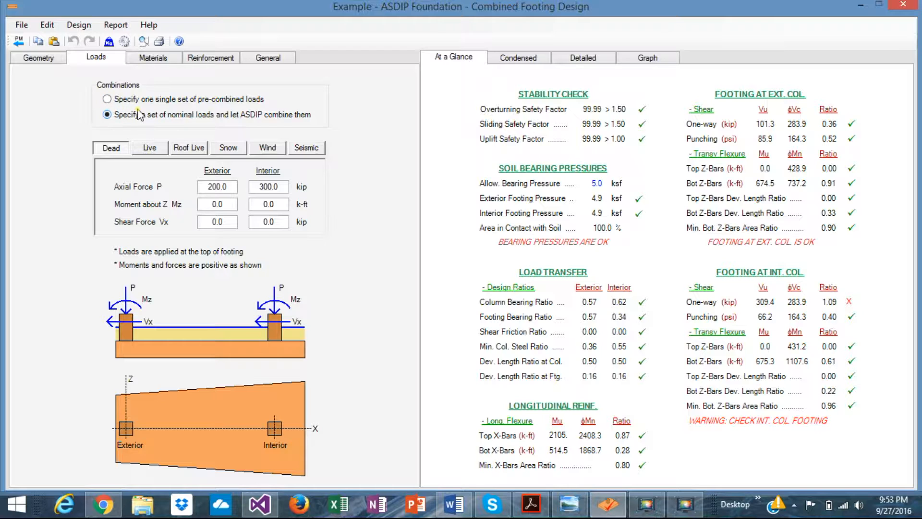
pyautogui.click(108, 100)
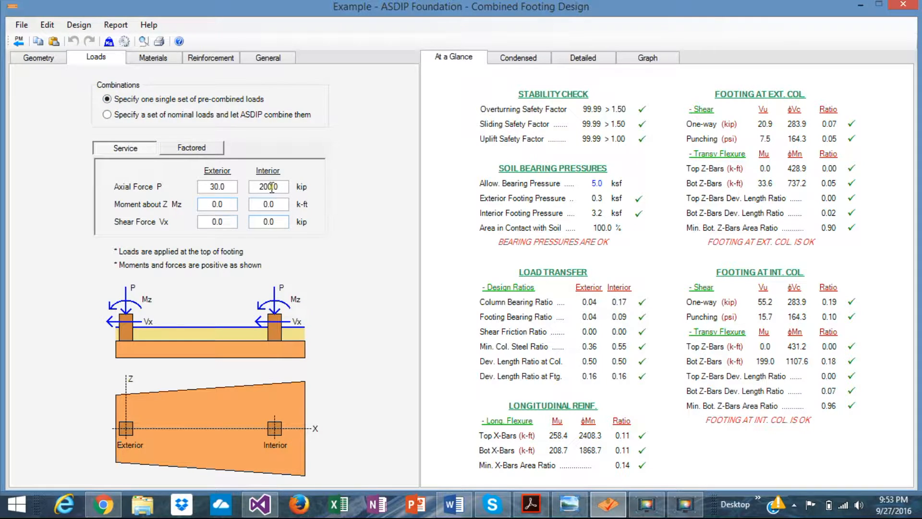
pyautogui.click(109, 117)
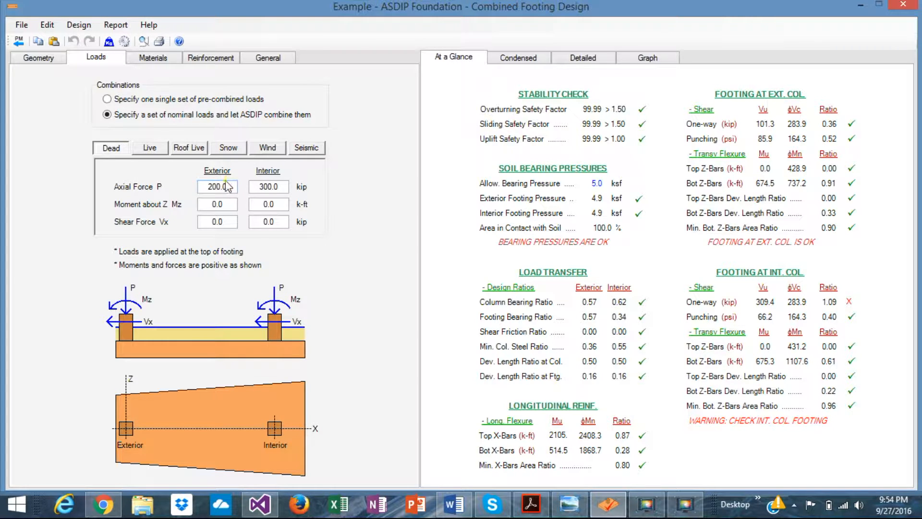
pyautogui.click(150, 149)
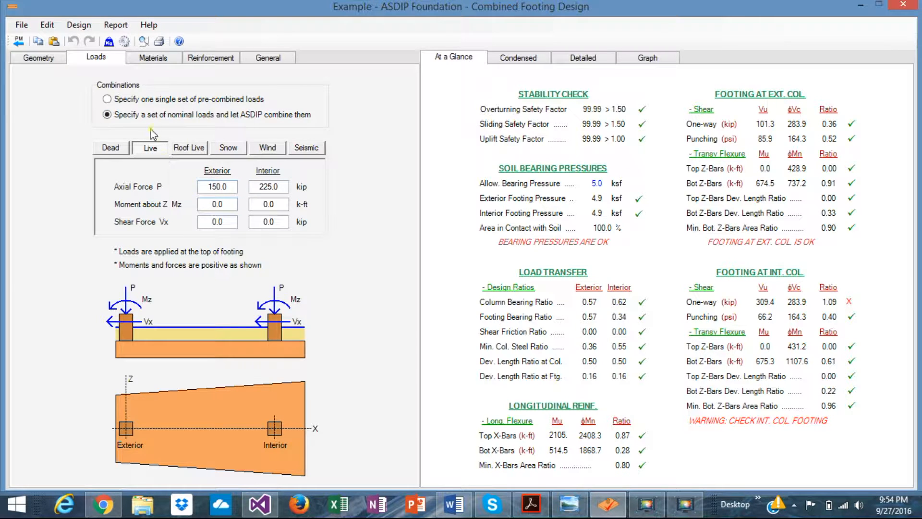
# Step: Review the material properties and the reinforcement inputs for both the footing and the columns
pyautogui.click(153, 58)
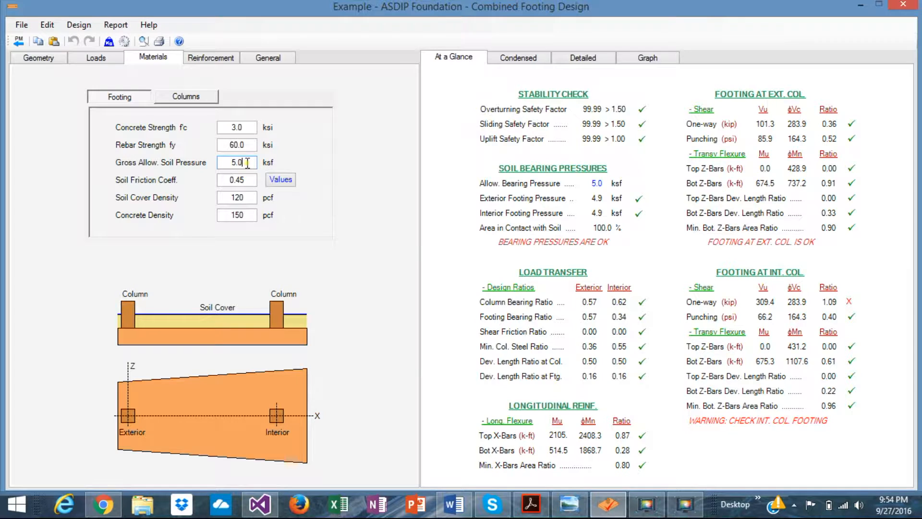
pyautogui.click(187, 97)
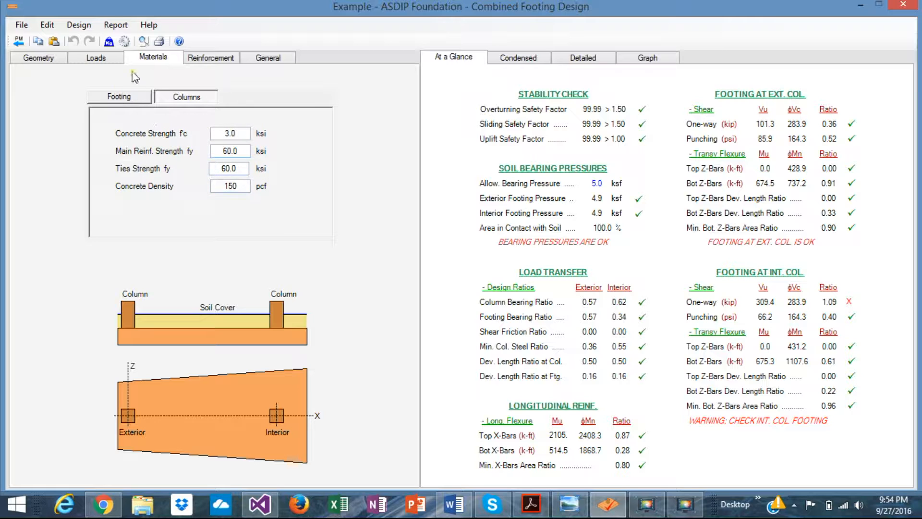
pyautogui.click(214, 61)
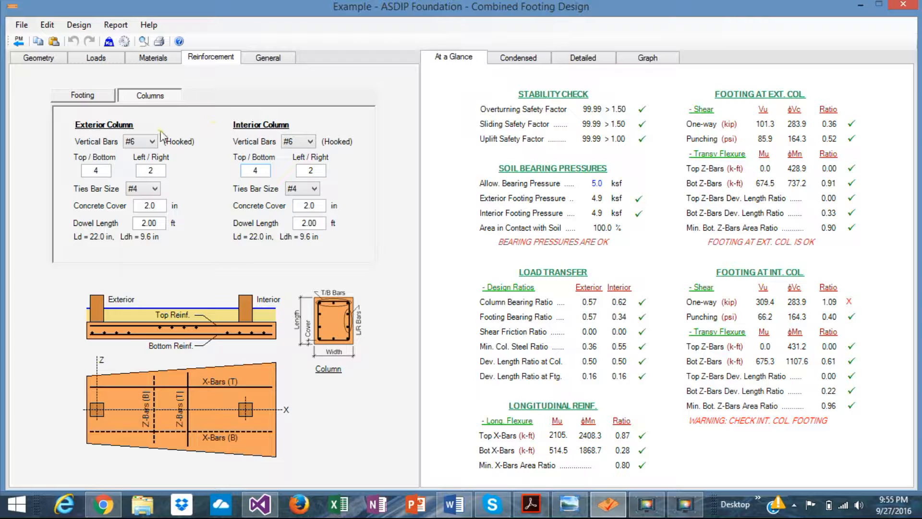
pyautogui.click(100, 97)
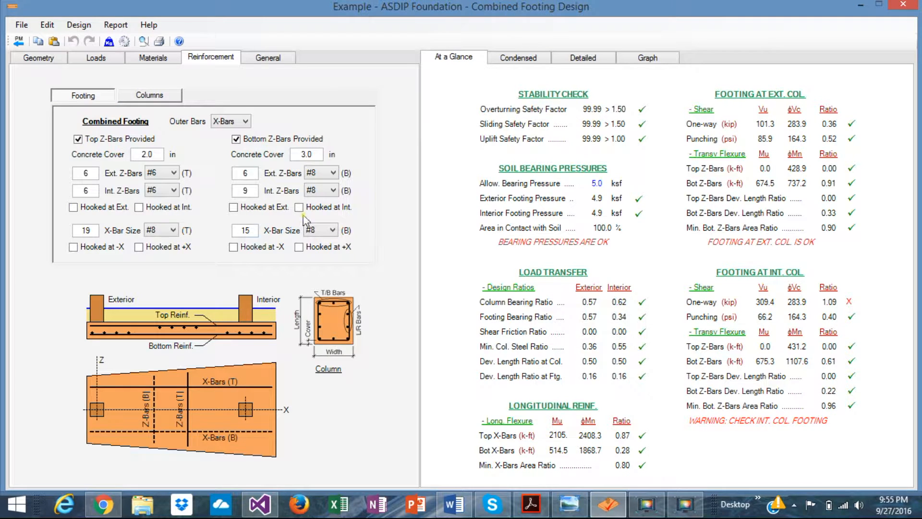
pyautogui.click(158, 97)
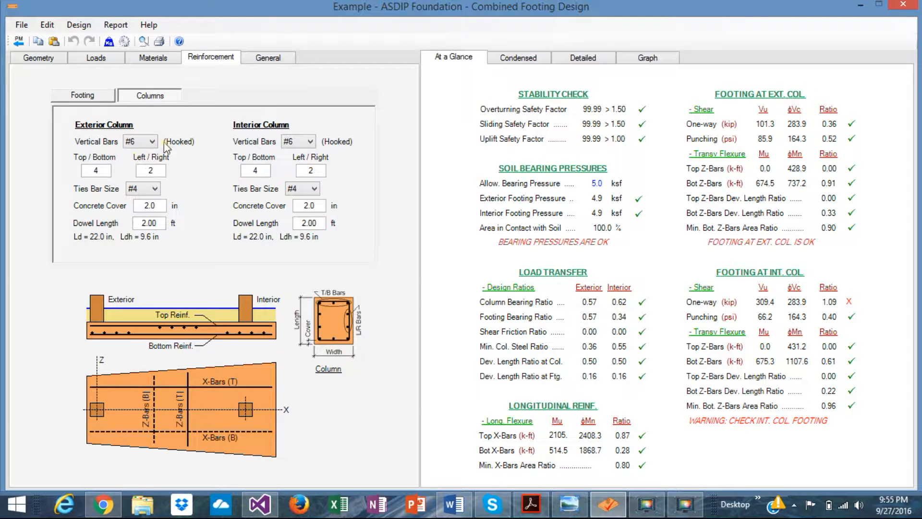
pyautogui.click(91, 100)
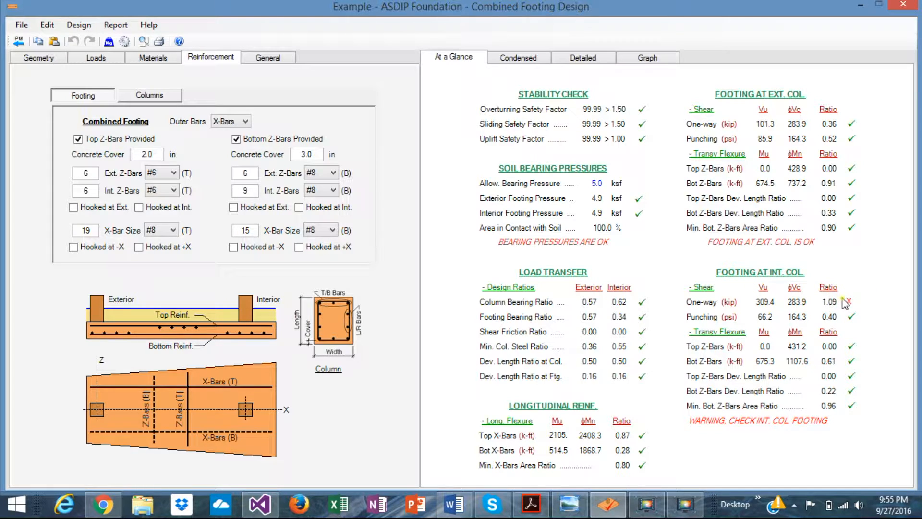
# Step: Examine the condensed results for soil pressures, overturning, shear, flexure, load transfer, longitudinal reinforcement, sliding and uplift
pyautogui.click(525, 60)
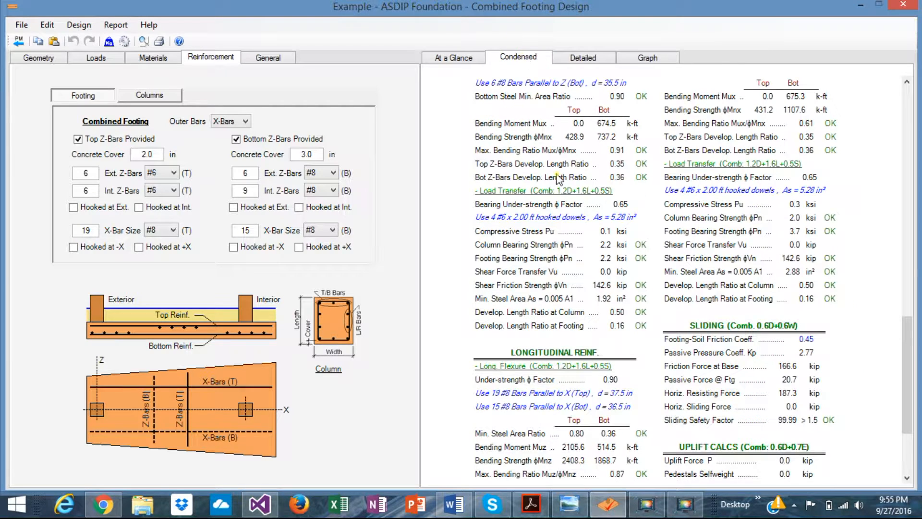
pyautogui.scroll(15, 643, 240)
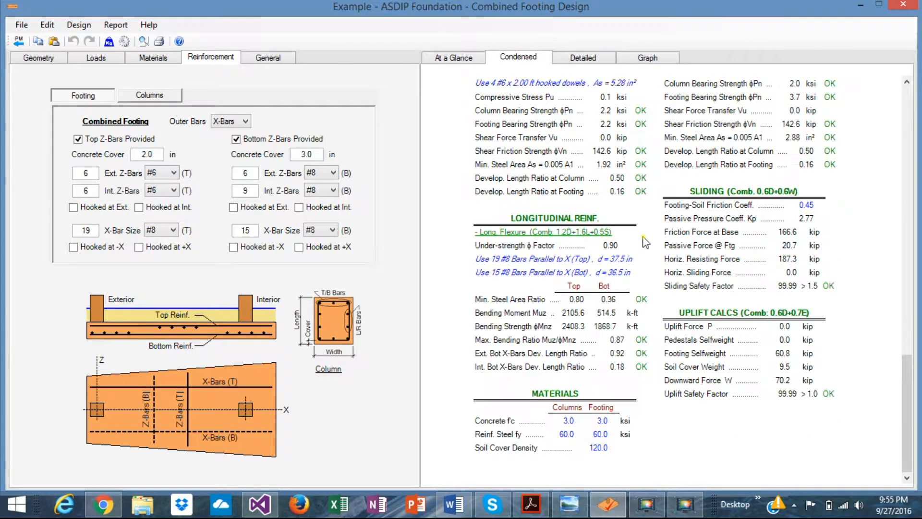
pyautogui.scroll(-2, 644, 240)
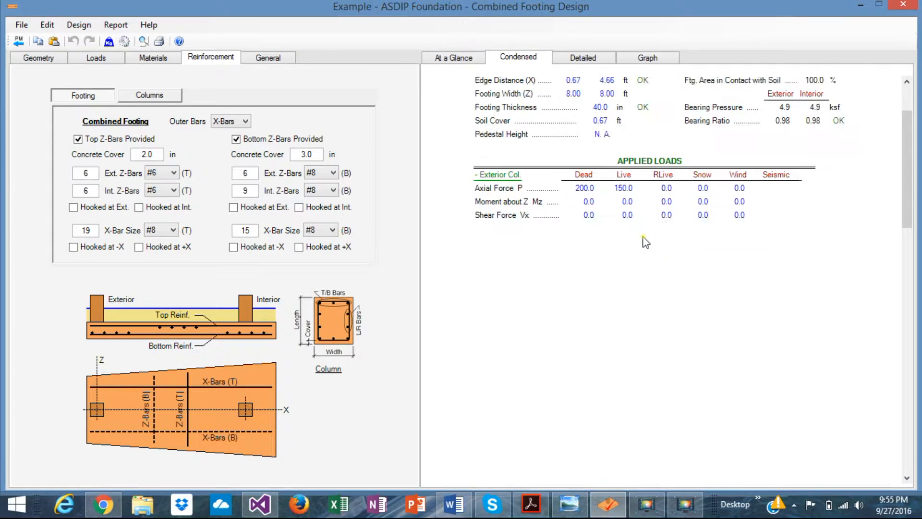
pyautogui.scroll(-2, 645, 242)
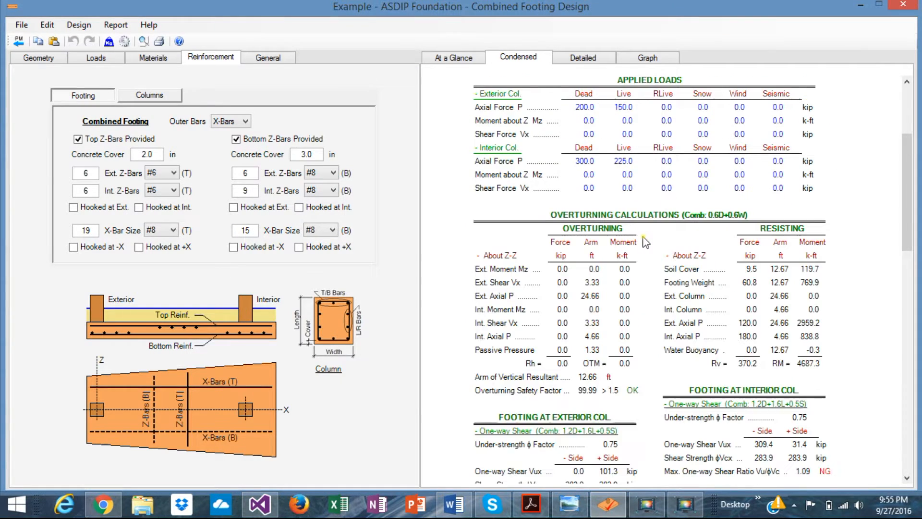
pyautogui.scroll(-3, 645, 242)
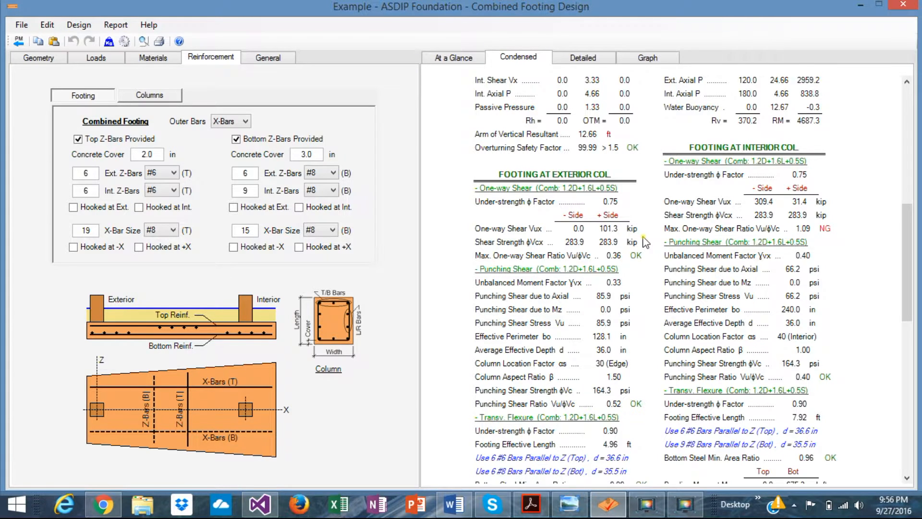
pyautogui.scroll(-2, 645, 243)
pyautogui.scroll(-5, 645, 243)
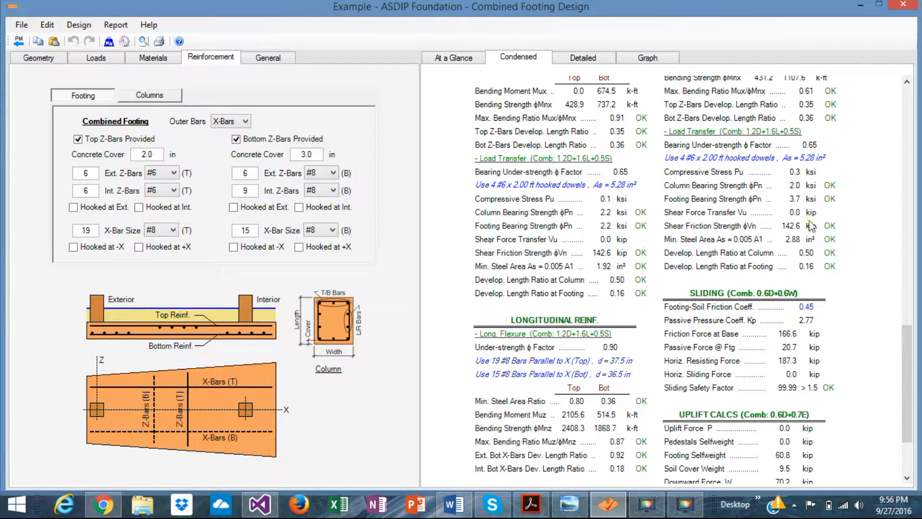
pyautogui.scroll(-3, 613, 342)
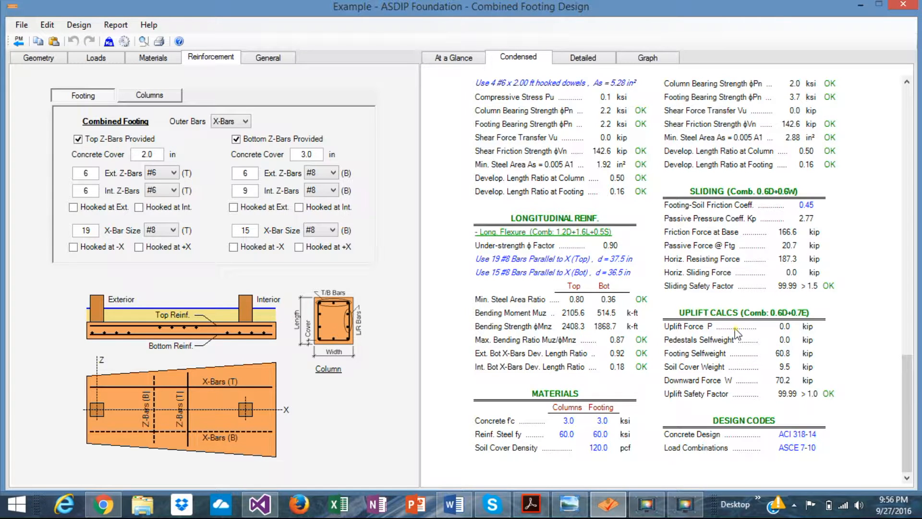
pyautogui.scroll(10, 742, 340)
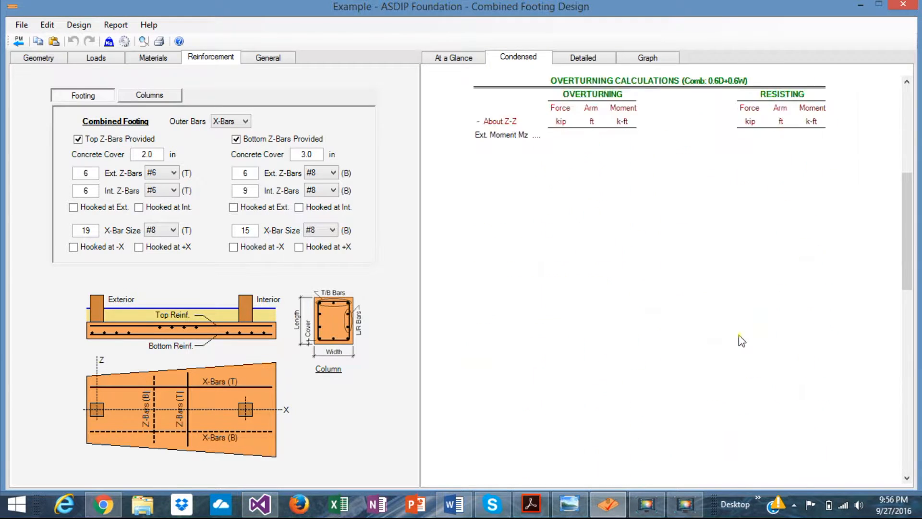
# Step: Examine the detailed calculations for applied loads, soil bearing pressures, overturning, sliding and uplift
pyautogui.click(598, 59)
pyautogui.scroll(-4, 626, 179)
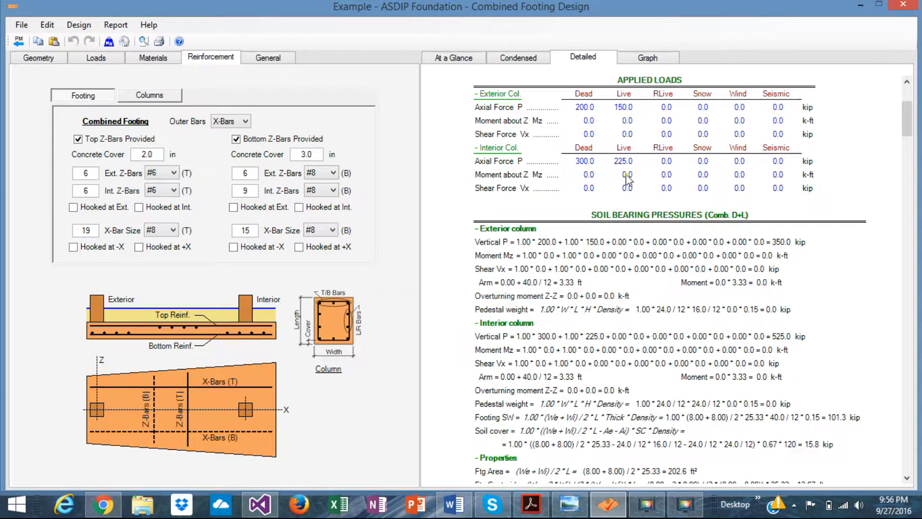
pyautogui.scroll(-2, 627, 178)
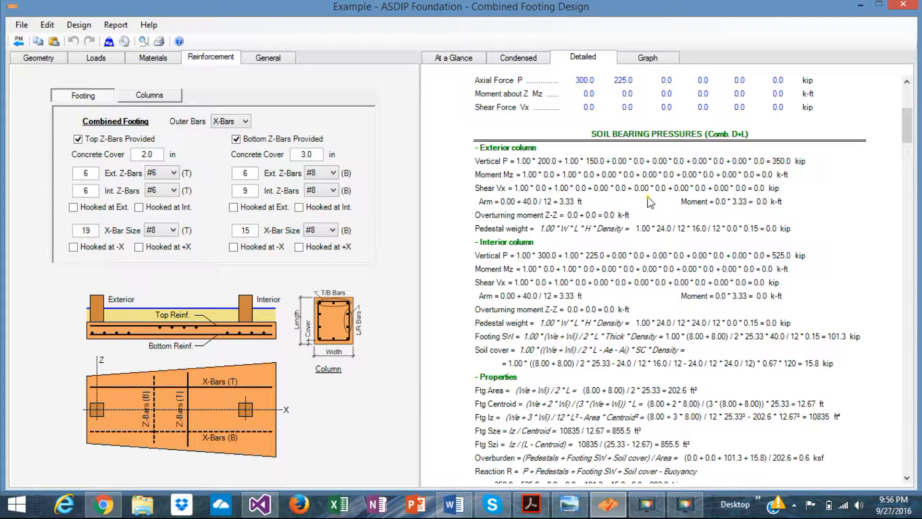
pyautogui.scroll(-5, 661, 274)
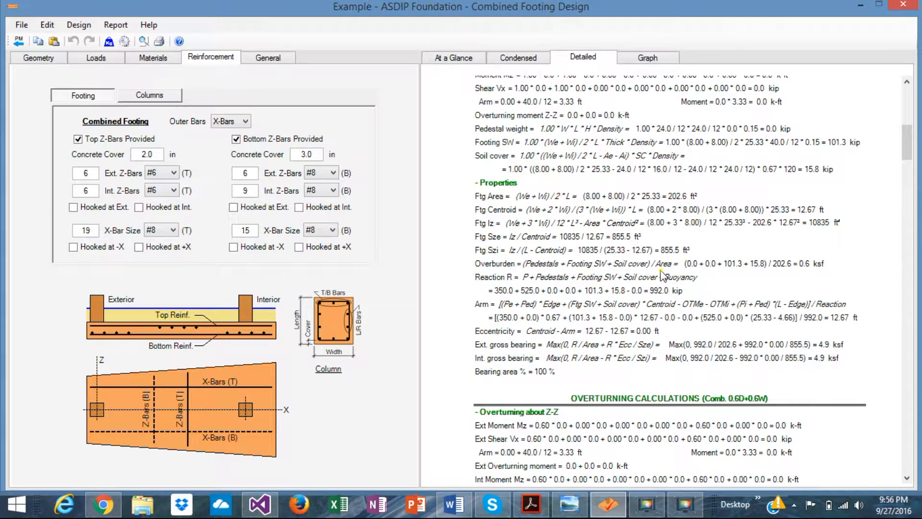
pyautogui.scroll(-10, 661, 275)
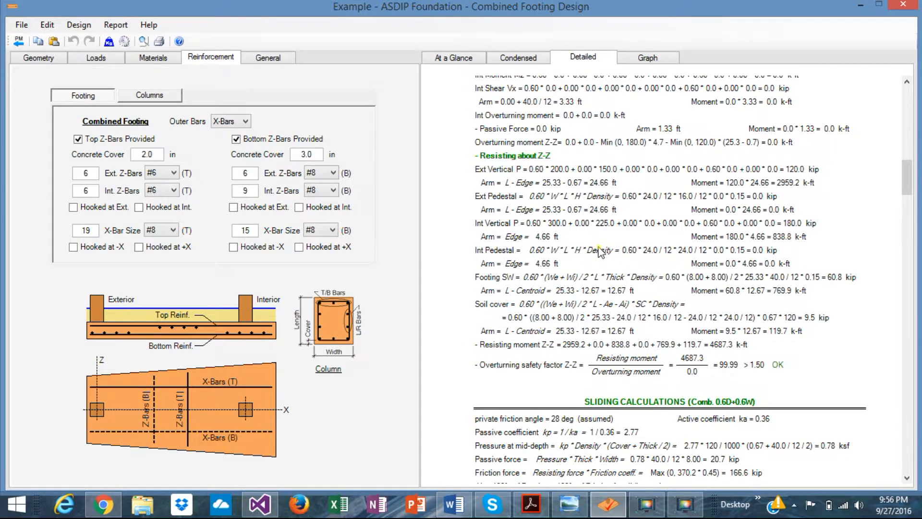
pyautogui.scroll(-4, 598, 250)
pyautogui.scroll(-2, 599, 249)
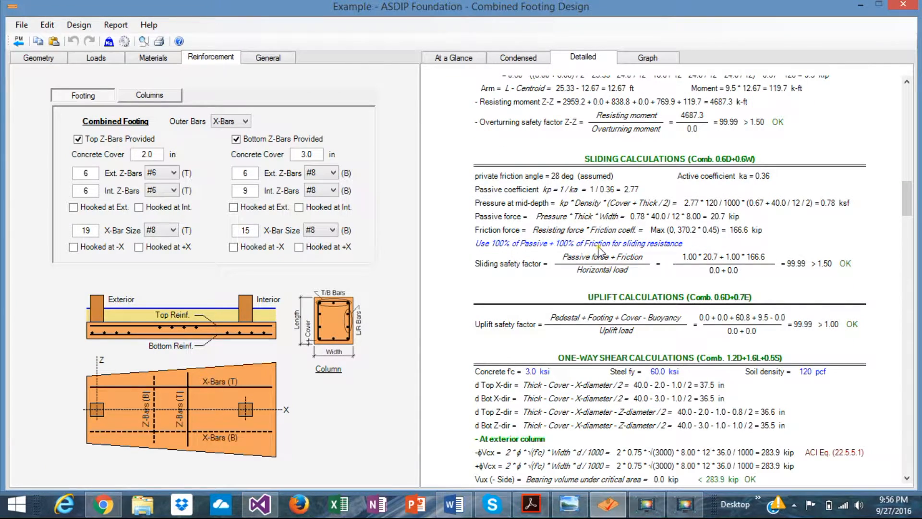
# Step: Examine the detailed one-way shear, flexure, punching shear, load transfer and column strength calculations with their ACI references
pyautogui.scroll(-6, 598, 249)
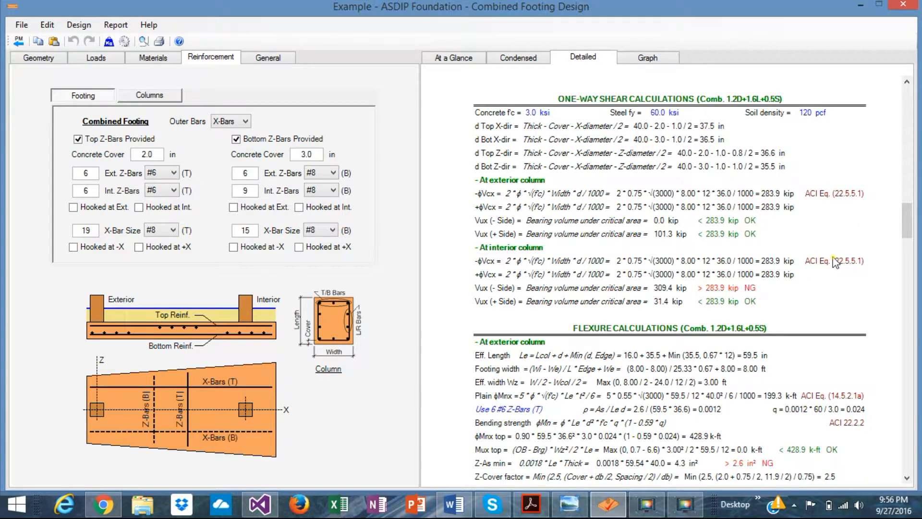
pyautogui.scroll(-10, 835, 262)
pyautogui.scroll(-7, 835, 262)
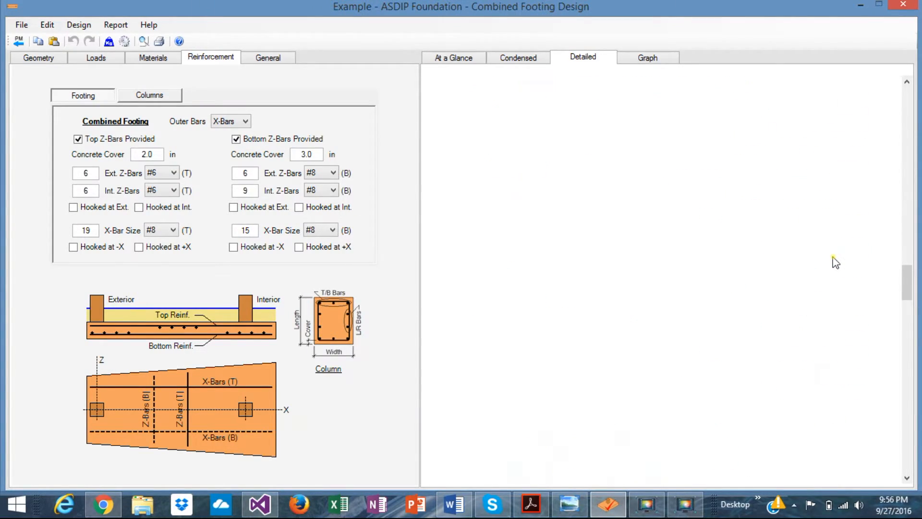
pyautogui.scroll(-4, 835, 261)
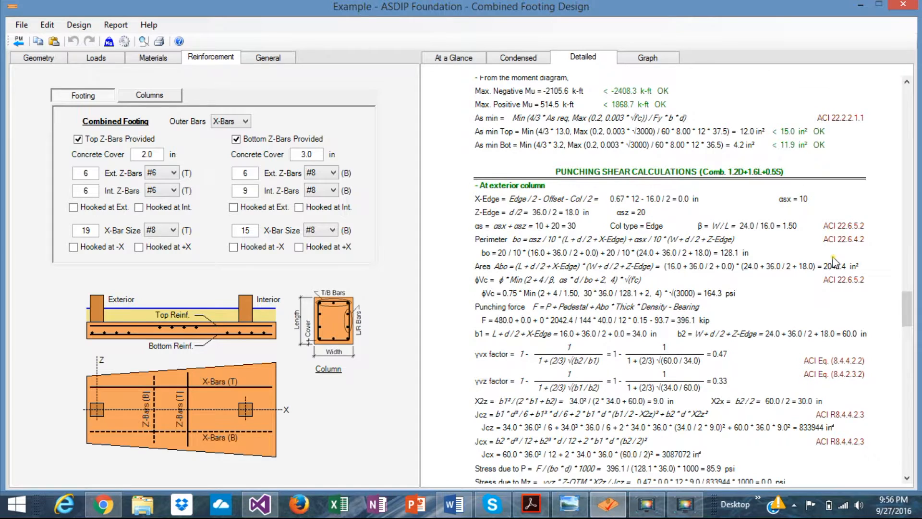
pyautogui.scroll(-4, 833, 262)
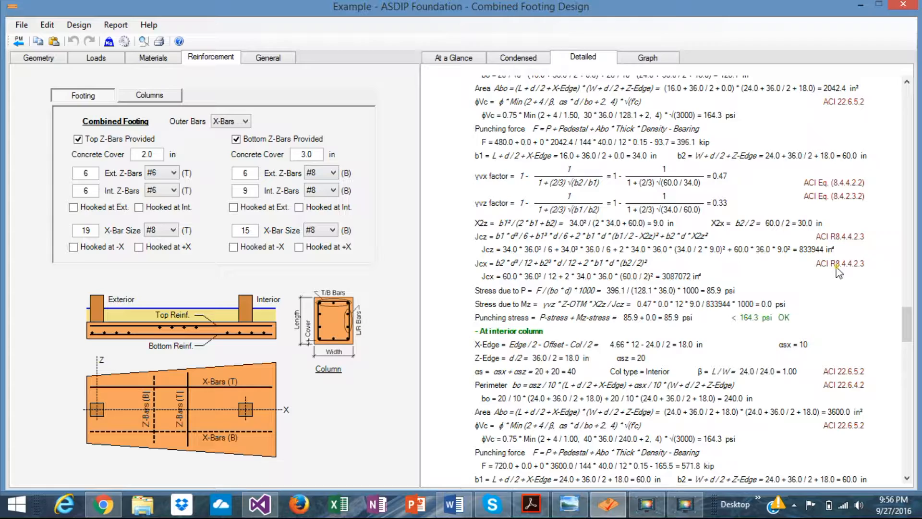
pyautogui.scroll(-12, 838, 272)
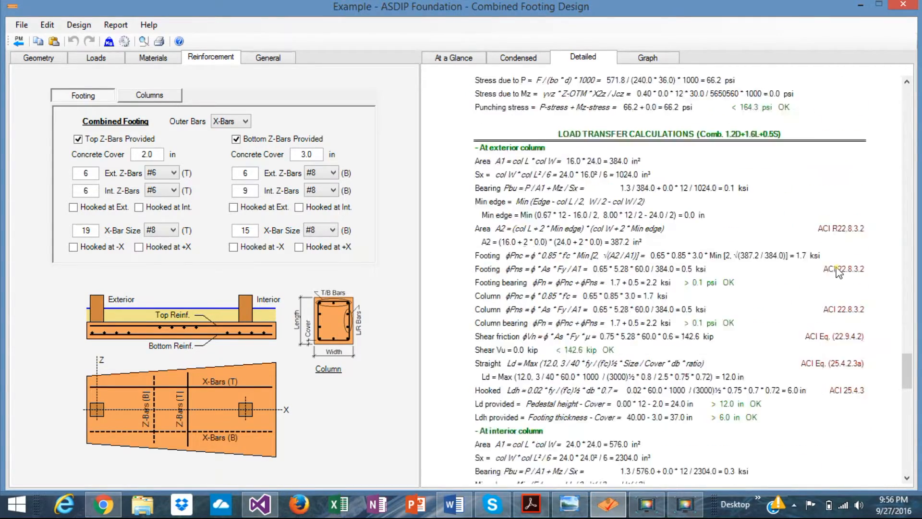
pyautogui.scroll(-3, 838, 273)
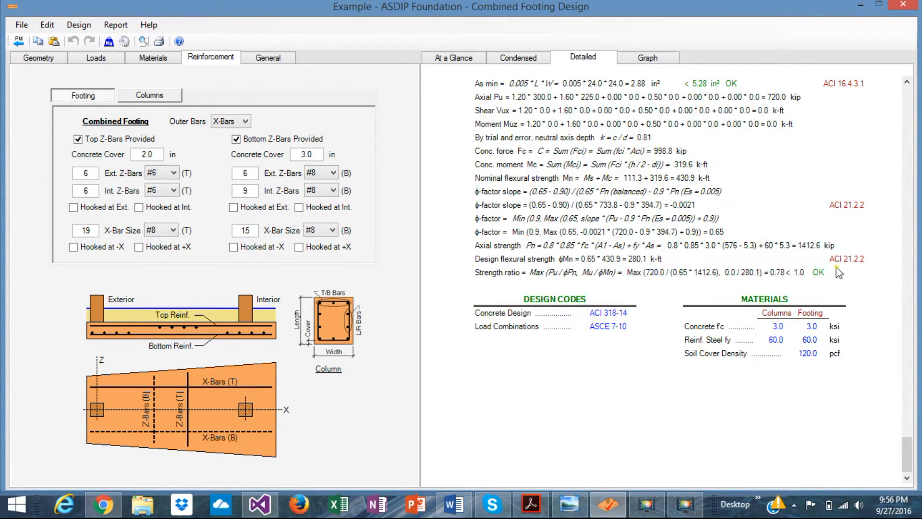
pyautogui.scroll(7, 837, 272)
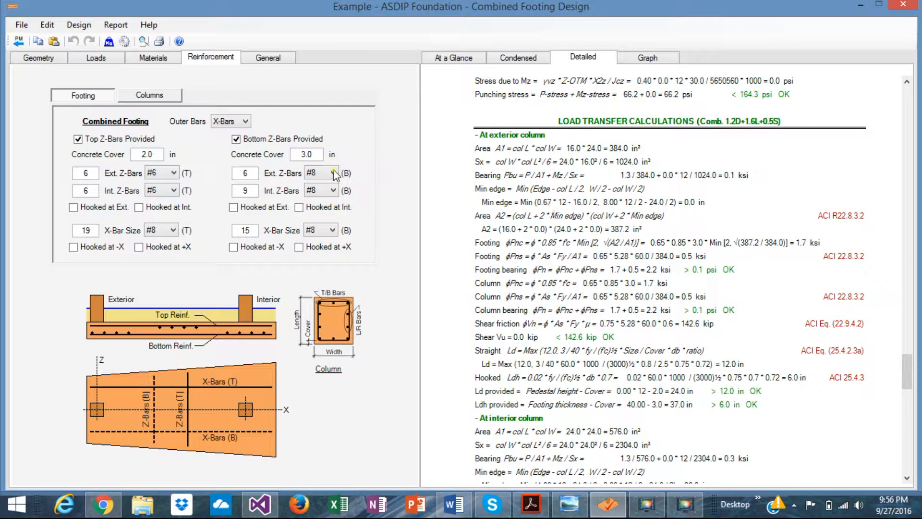
# Step: Revisit the column sizes, live loads and column materials, and bring up the footing dimensions
pyautogui.click(44, 58)
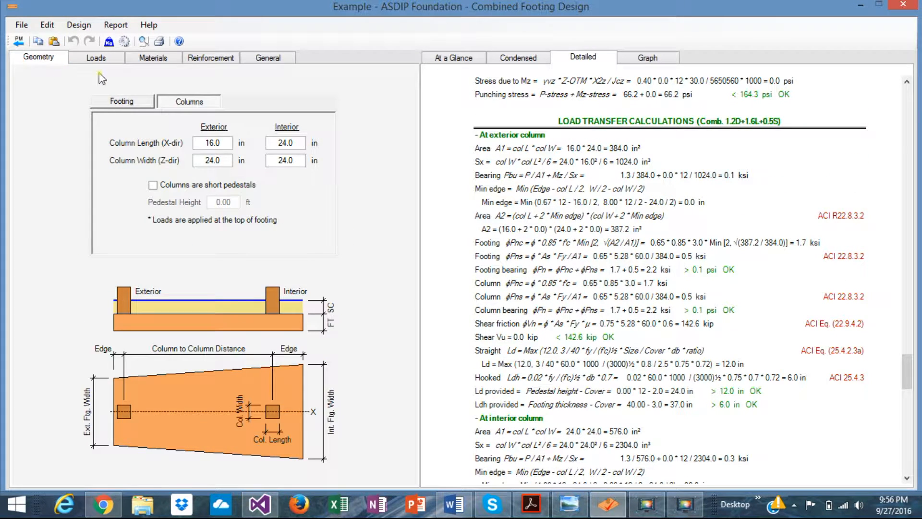
pyautogui.click(105, 62)
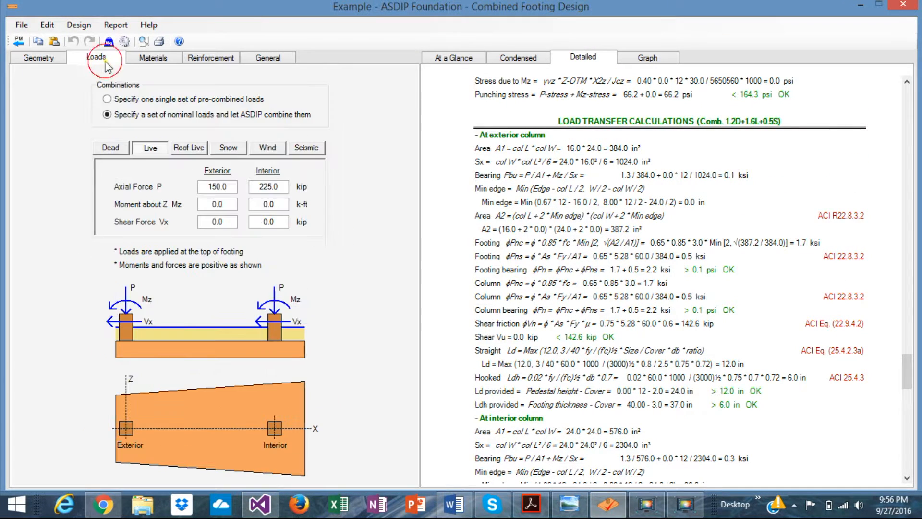
pyautogui.click(164, 57)
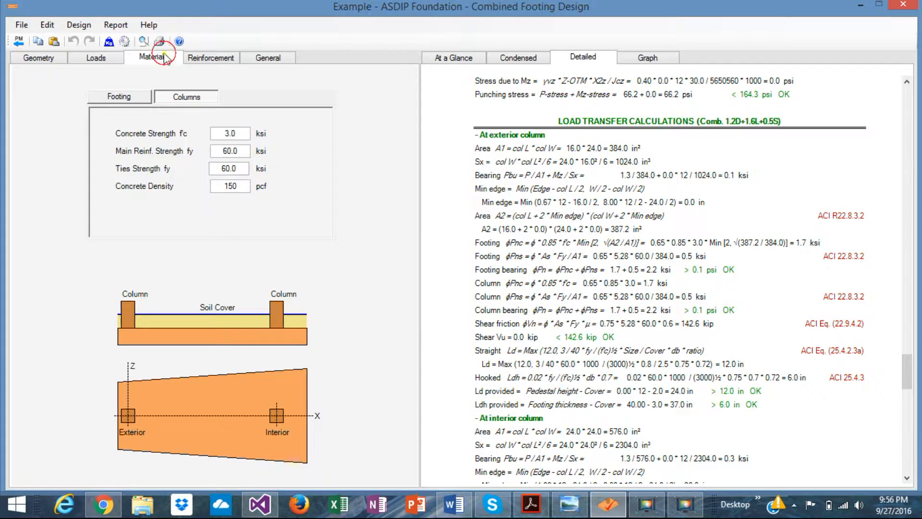
pyautogui.click(41, 58)
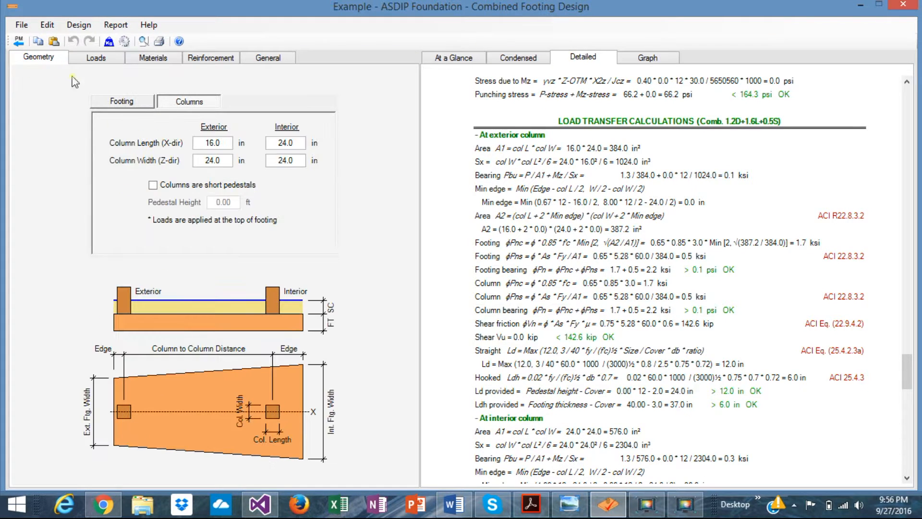
pyautogui.click(100, 57)
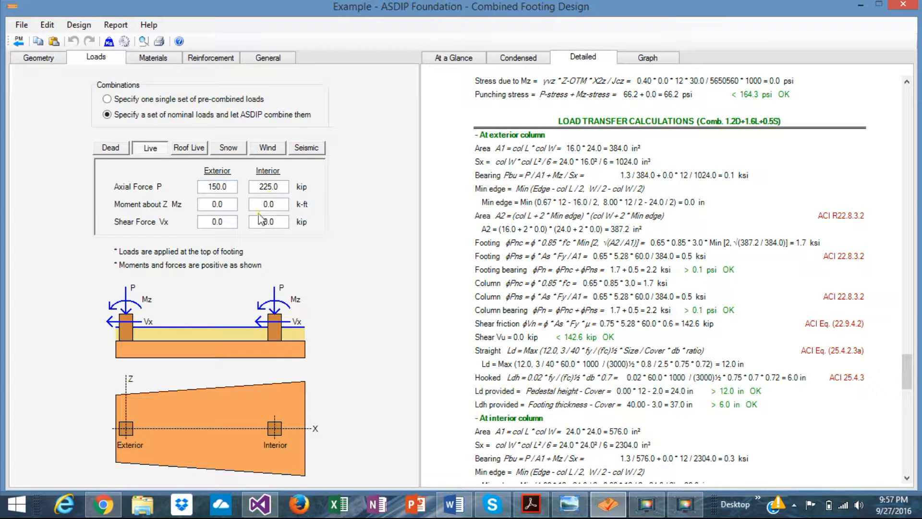
pyautogui.click(39, 61)
pyautogui.click(122, 101)
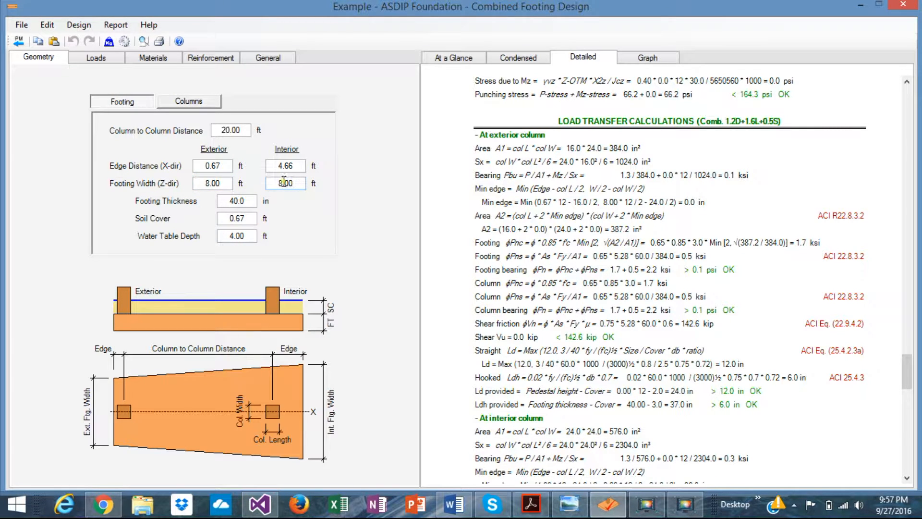
# Step: Inspect the footing's construction drawing and the at-a-glance summary of design checks
pyautogui.click(648, 56)
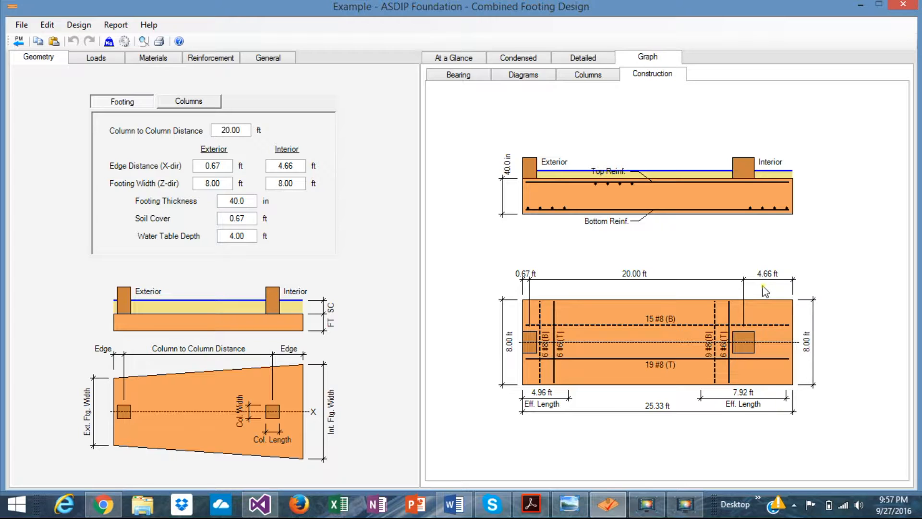
pyautogui.click(298, 163)
pyautogui.click(455, 59)
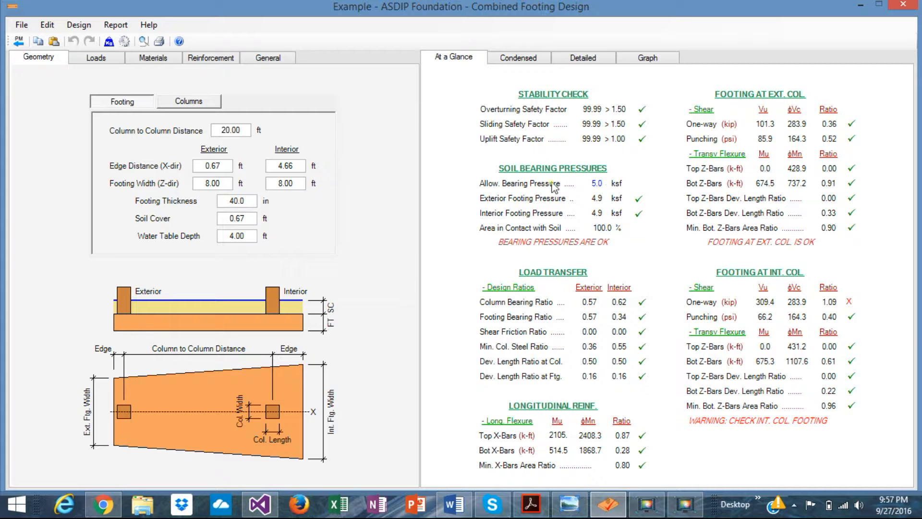
# Step: Set the footing's interior edge distance in the X direction to 5.00 ft
pyautogui.click(298, 167)
pyautogui.click(298, 167)
pyautogui.doubleClick(298, 167)
pyautogui.write('5')
pyautogui.press('Return')
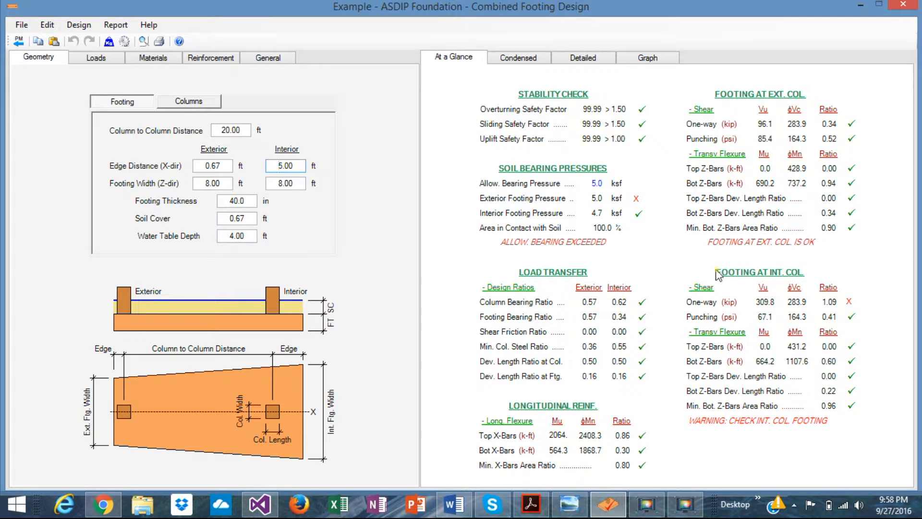
# Step: Review the condensed results, detailed calculations and construction drawing recalculated for the new interior edge distance
pyautogui.click(526, 59)
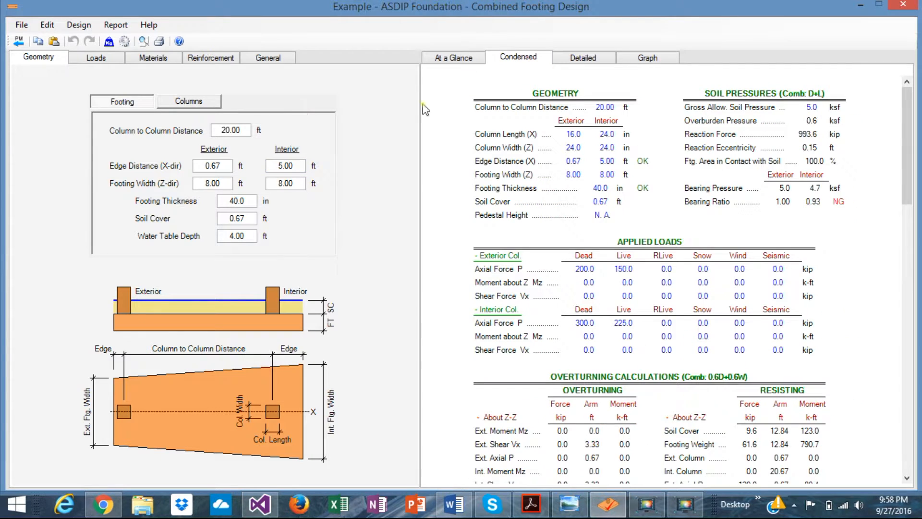
pyautogui.click(589, 57)
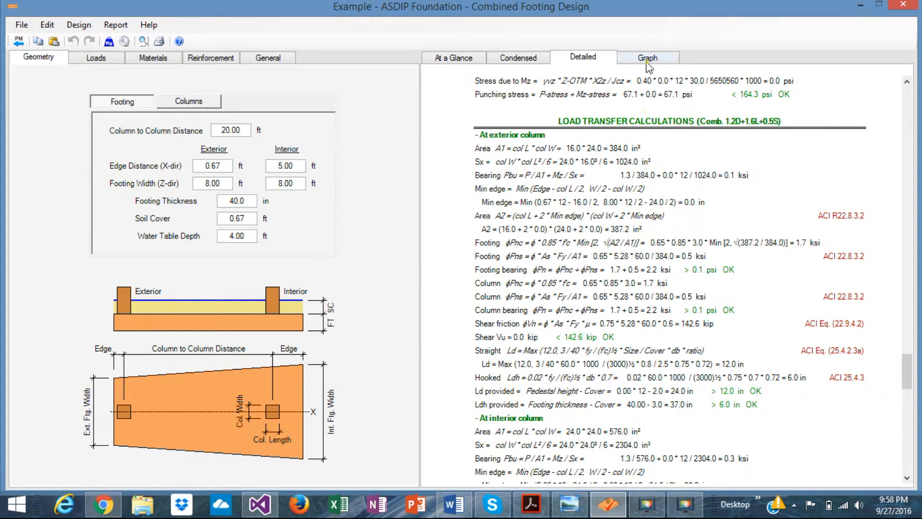
pyautogui.click(648, 59)
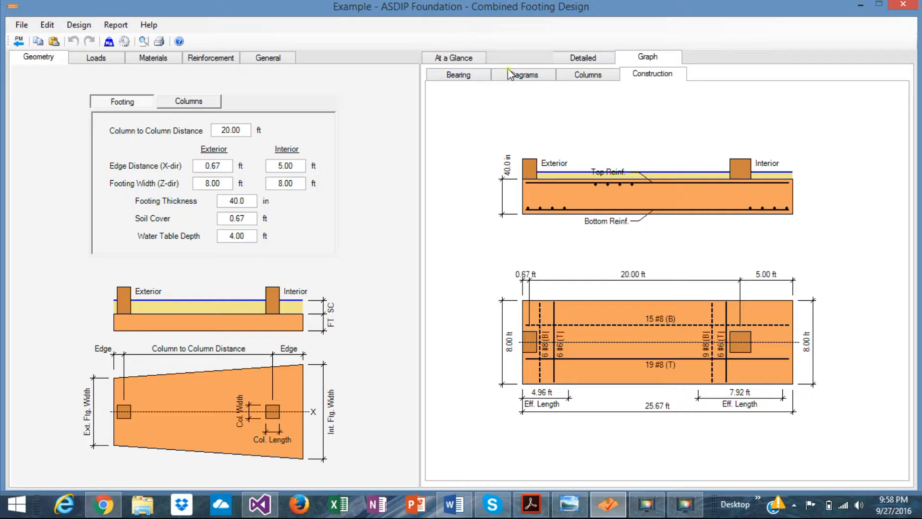
pyautogui.click(520, 57)
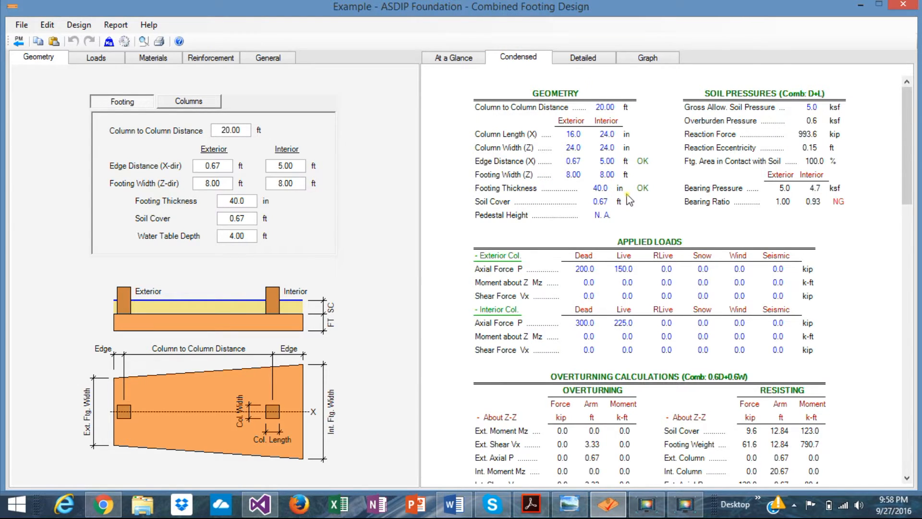
pyautogui.scroll(-5, 629, 200)
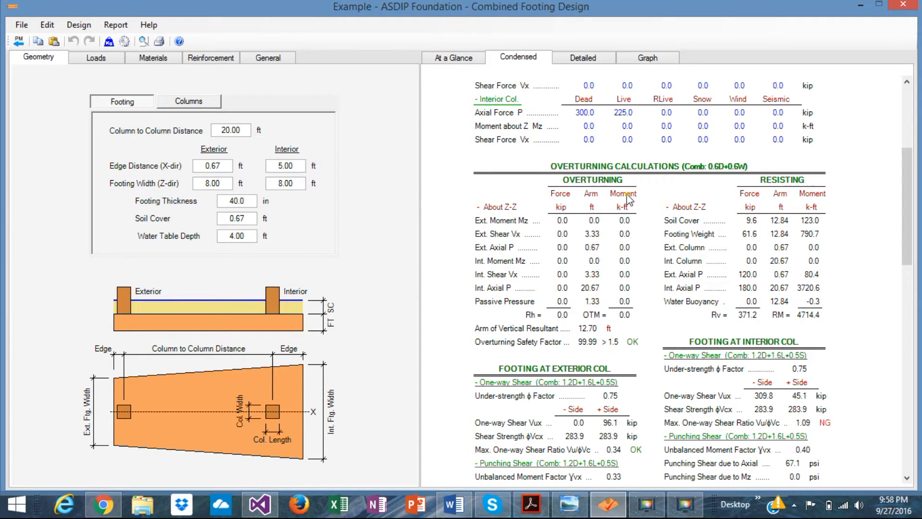
pyautogui.scroll(5, 628, 199)
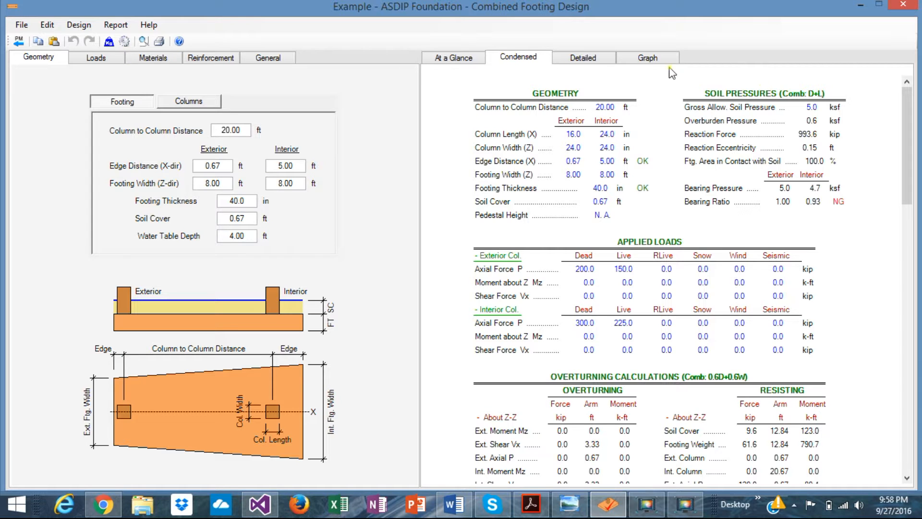
pyautogui.click(642, 60)
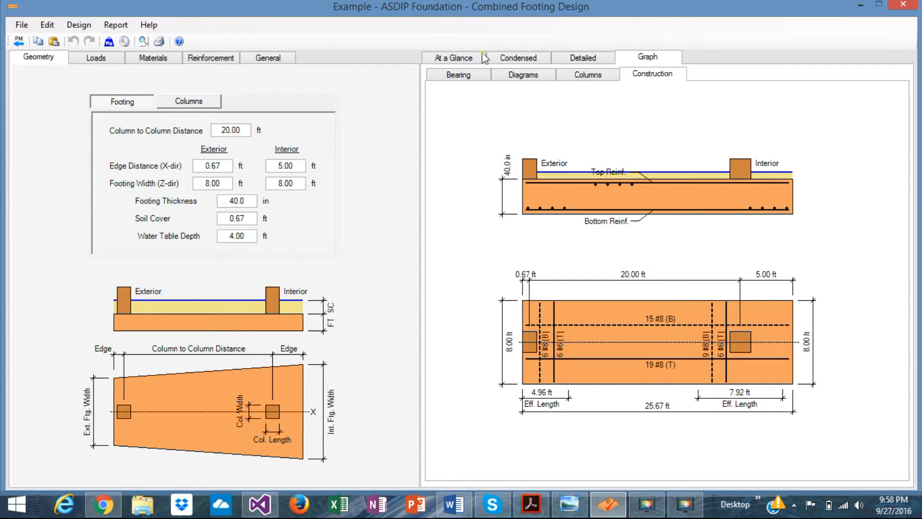
# Step: Look over the footing reinforcement, column materials, live loads and footing geometry inputs beside the construction drawing
pyautogui.click(212, 61)
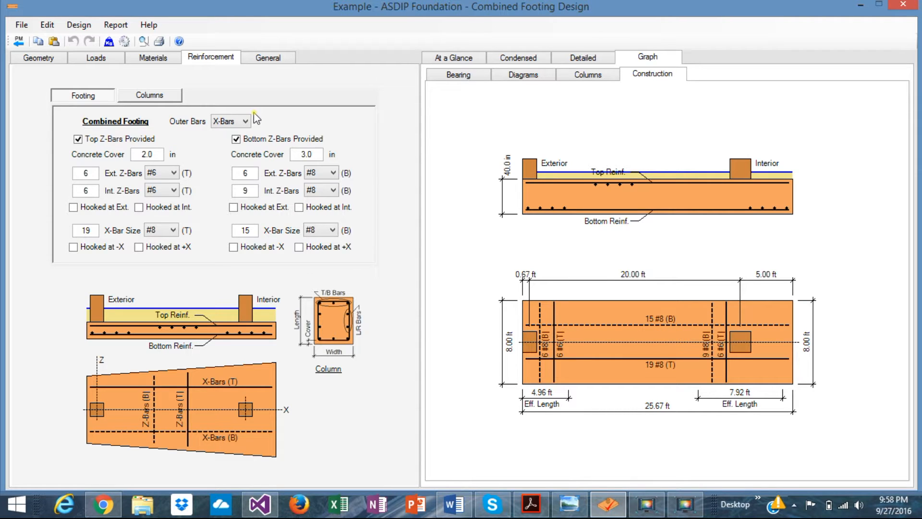
pyautogui.click(152, 60)
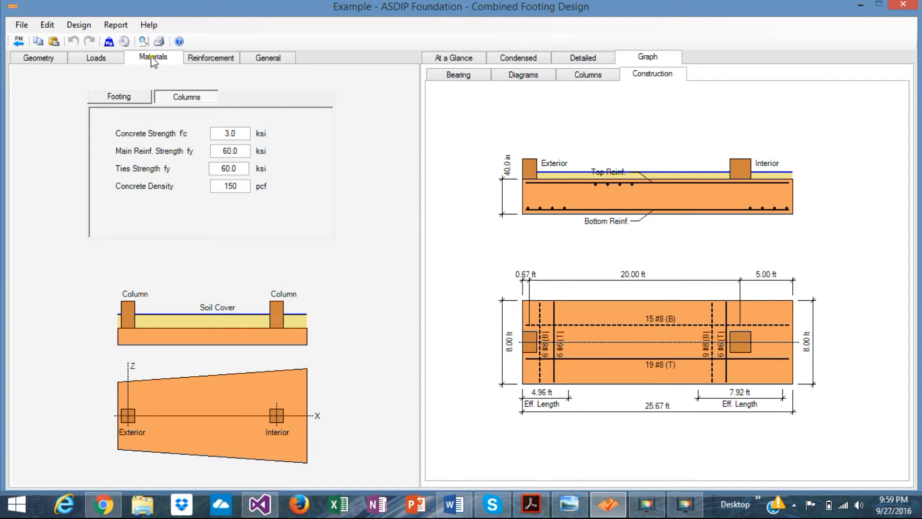
pyautogui.click(96, 58)
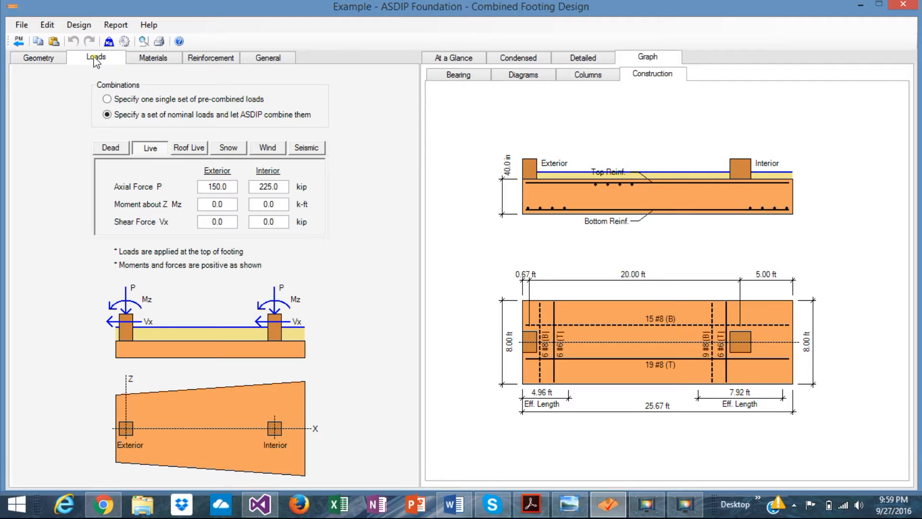
pyautogui.click(50, 60)
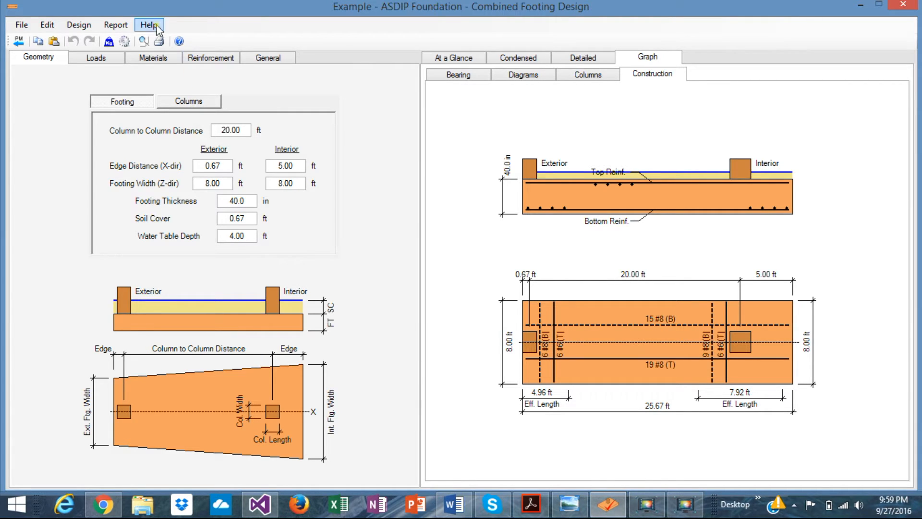
# Step: Compare the at-a-glance, condensed and detailed levels of the design results, ending on the at-a-glance summary
pyautogui.click(450, 59)
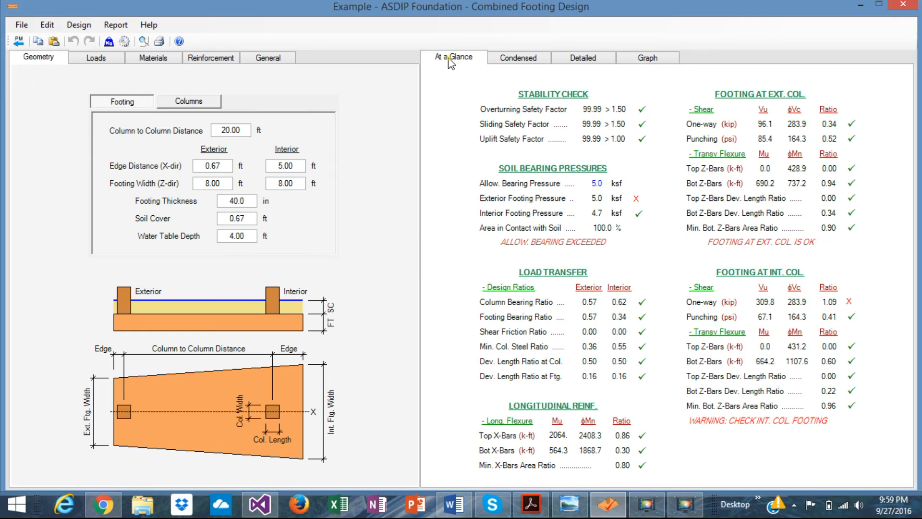
pyautogui.click(522, 57)
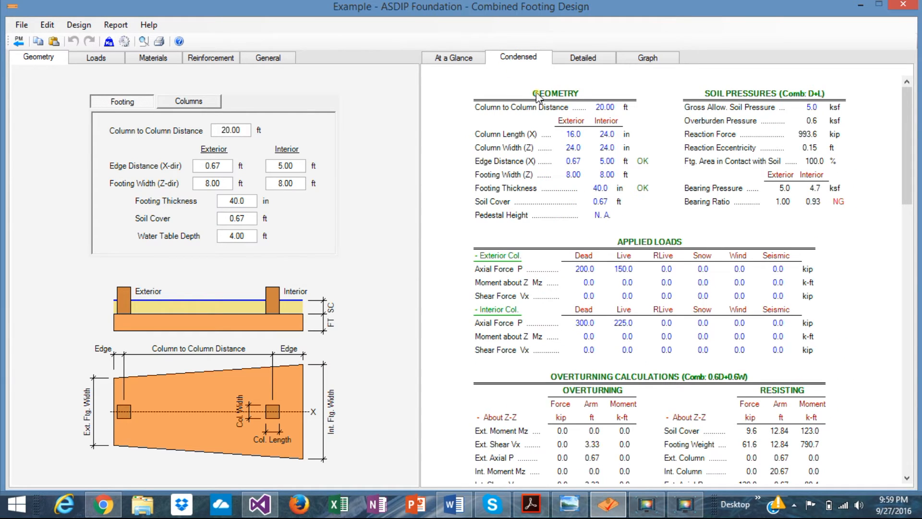
pyautogui.click(592, 59)
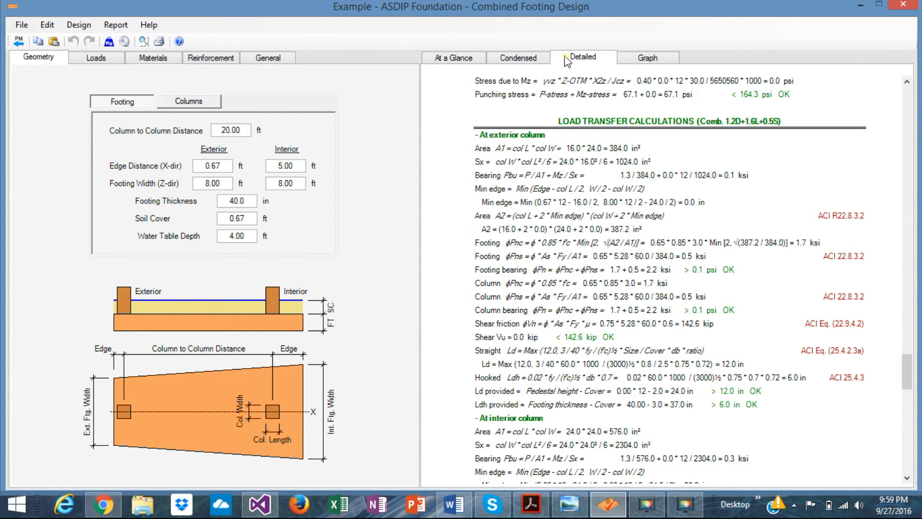
pyautogui.click(528, 61)
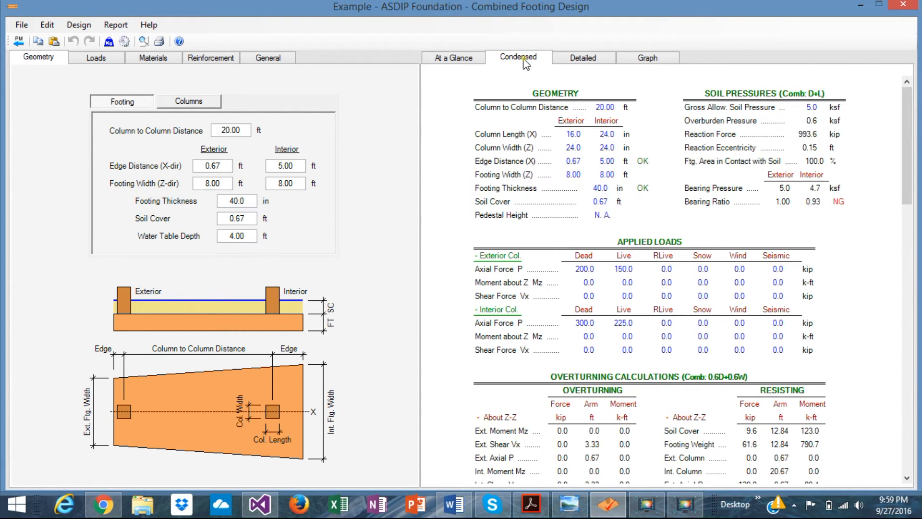
pyautogui.click(447, 59)
# Step: Go back over the reinforcement, materials, loads and geometry inputs alongside the at-a-glance design checks
pyautogui.click(192, 64)
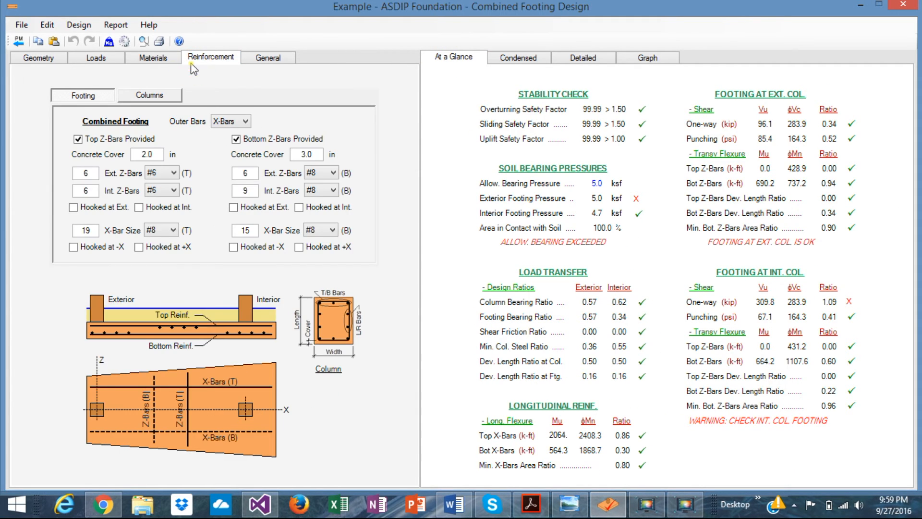
pyautogui.click(154, 58)
pyautogui.click(105, 59)
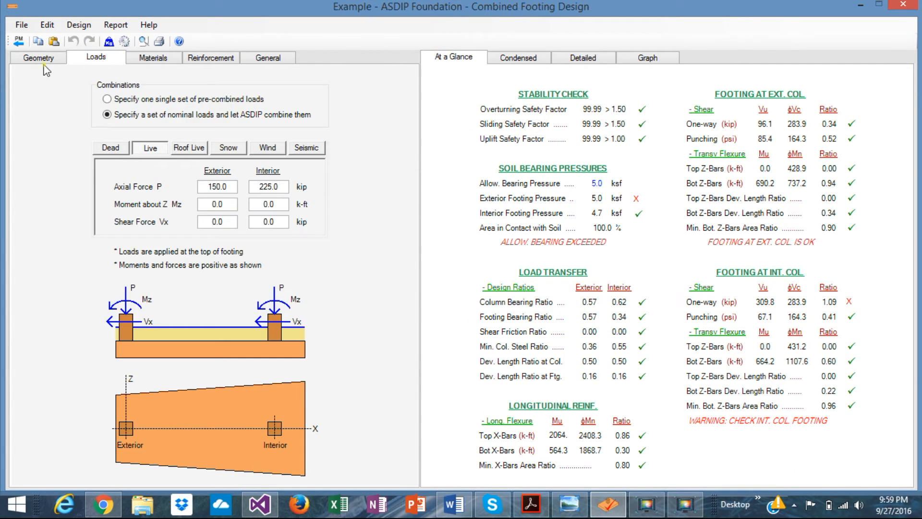
pyautogui.click(37, 64)
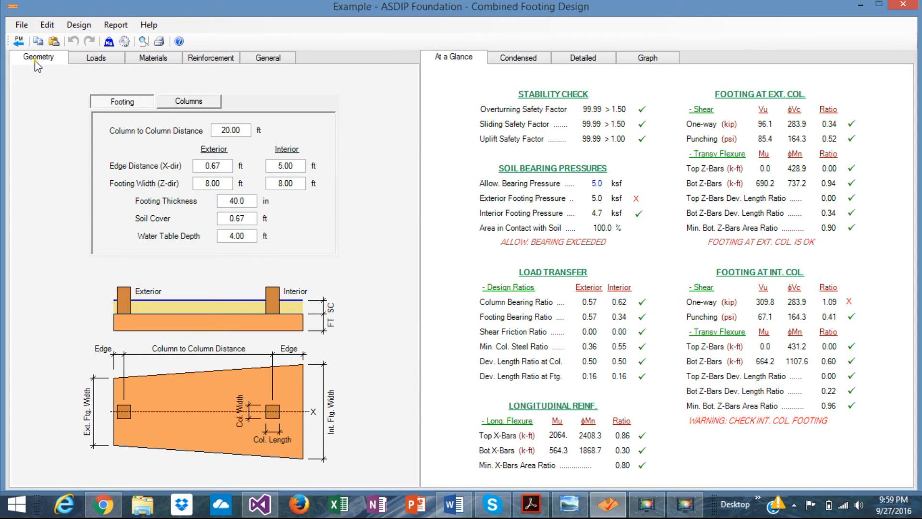